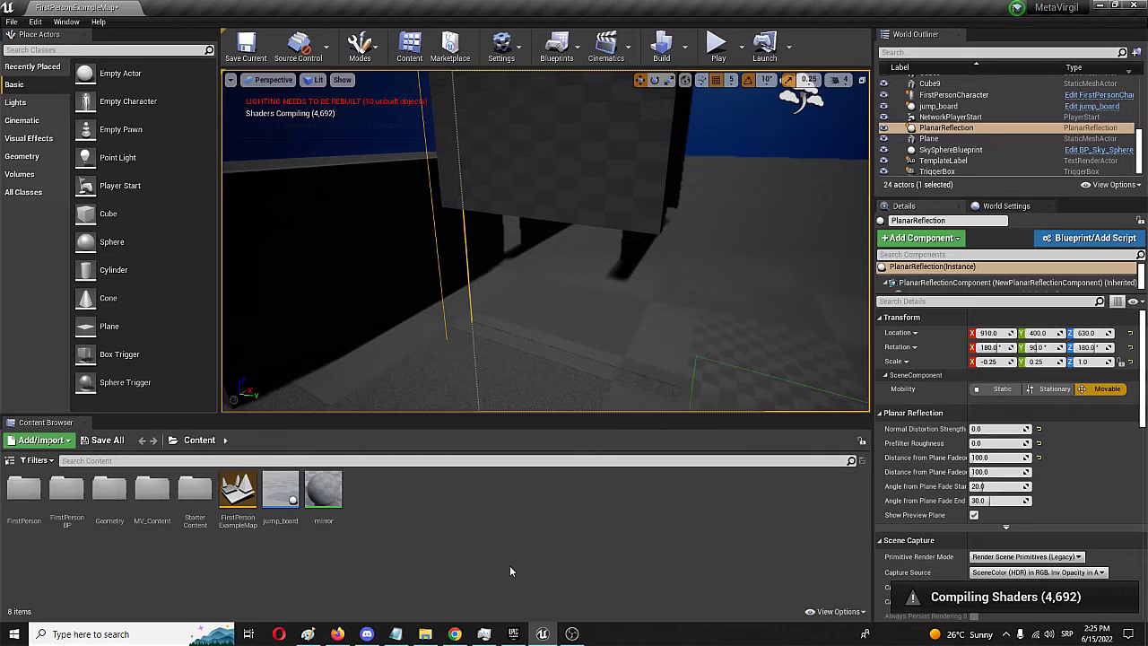
Step: Select the low box (Cube8) on the floor beyond the reflection plane and try to rotate it about its X axis
mouse_move(639, 229)
right_mouse_down()
mouse_move(856, 228)
mouse_move(453, 232)
mouse_move(654, 232)
right_mouse_up()
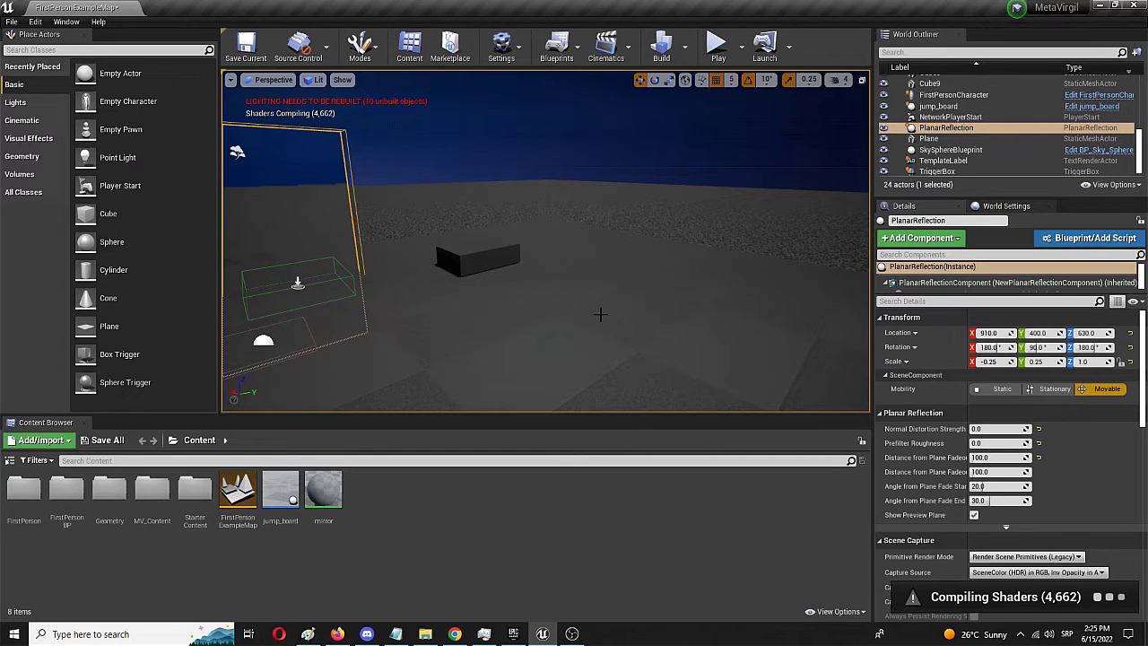
right_click_drag(601, 313, 567, 313)
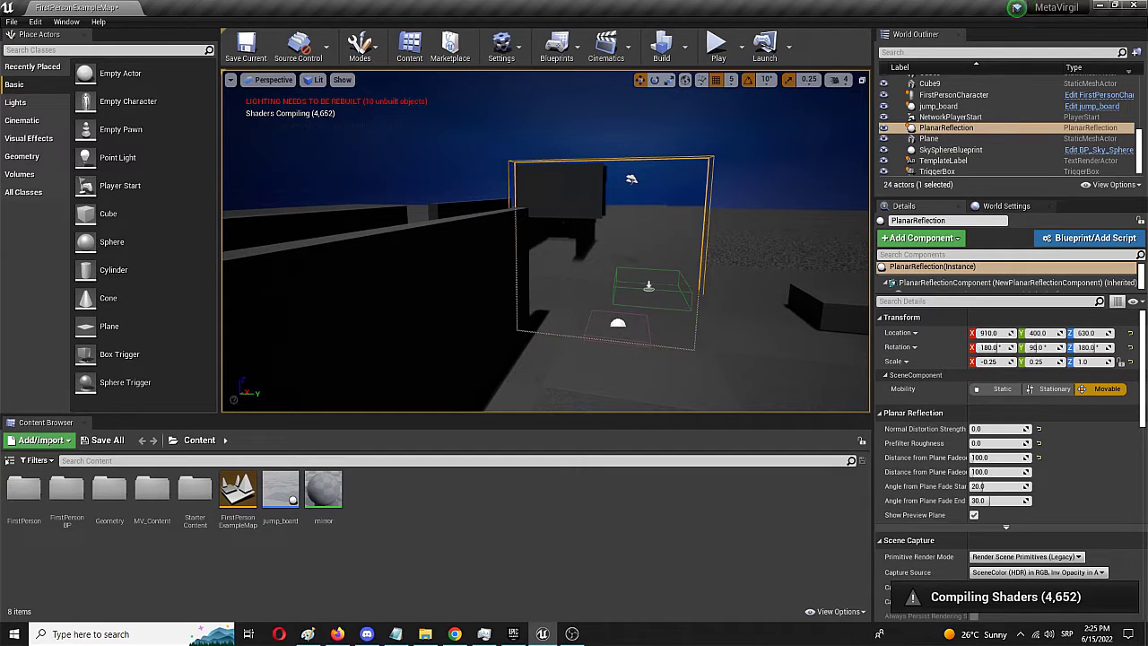
right_click_drag(567, 313, 567, 304)
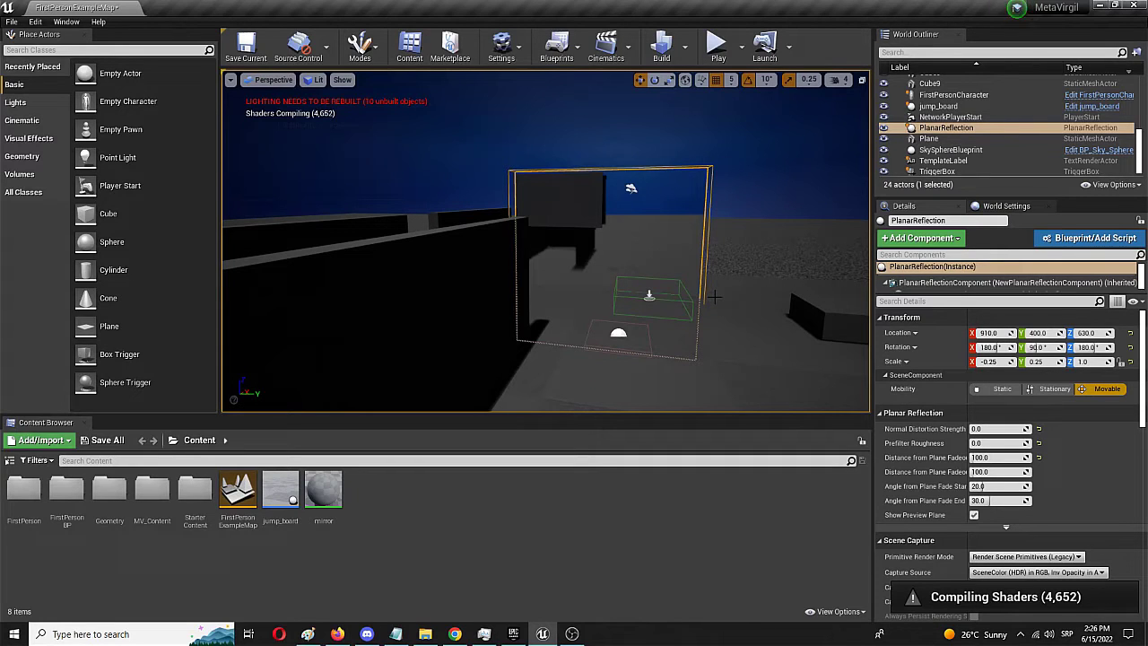
right_click_drag(733, 281, 866, 308)
key("w")
right_click_drag(576, 253, 503, 248)
key("d")
right_click_drag(359, 103, 612, 254)
left_click(600, 266)
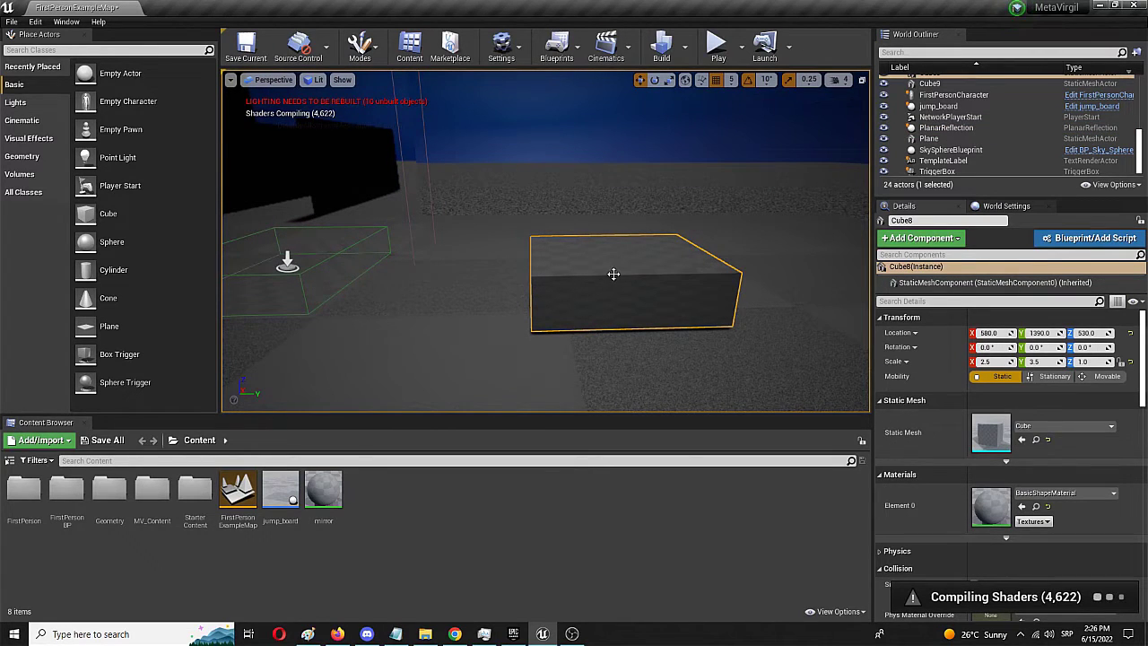
key("e")
left_click_drag(568, 239, 623, 244)
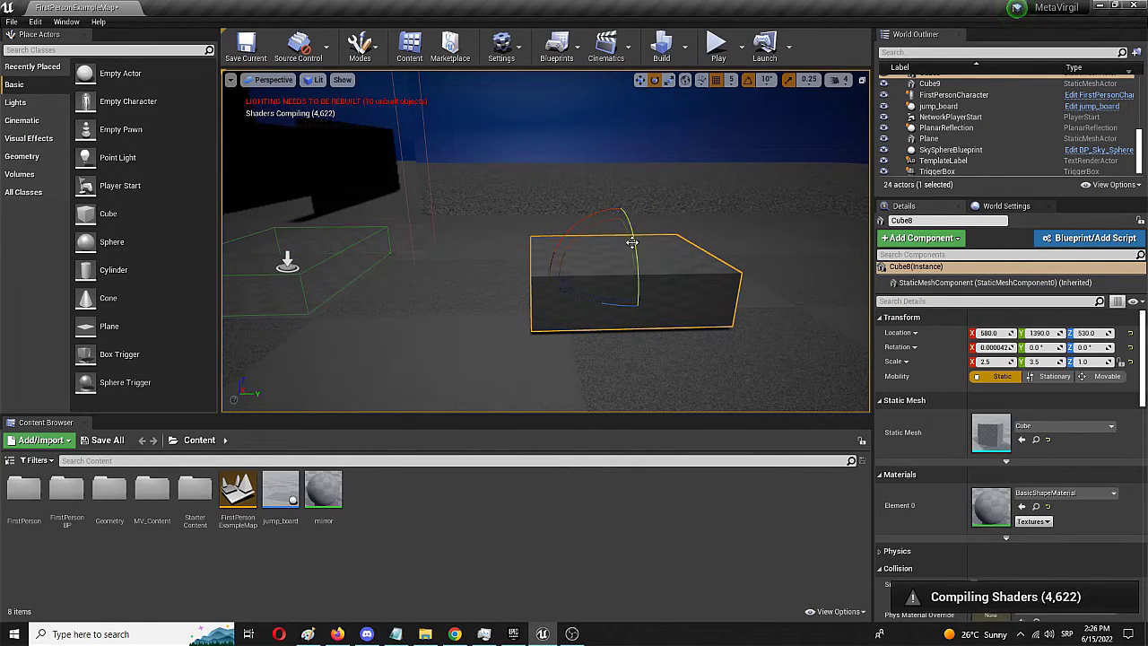
Step: Scale the selected box to 3.0 in Y and 0.5 in Z
key("w")
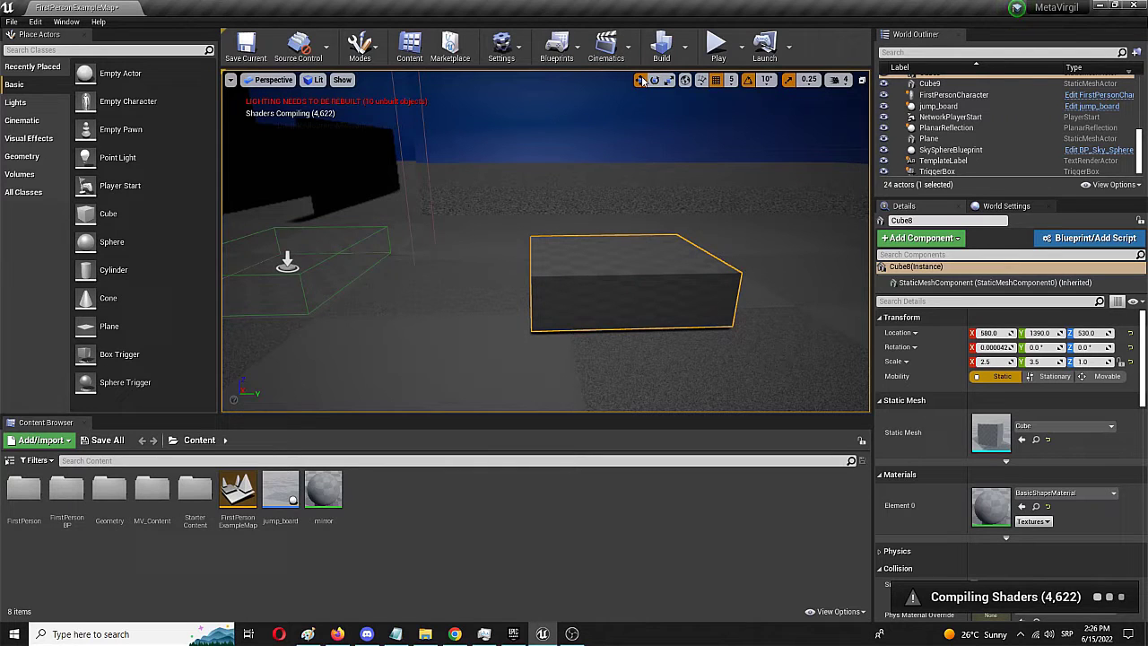
scroll(623, 282, "up", 3)
left_click_drag(617, 251, 668, 251)
scroll(652, 259, "down", 4)
key("e")
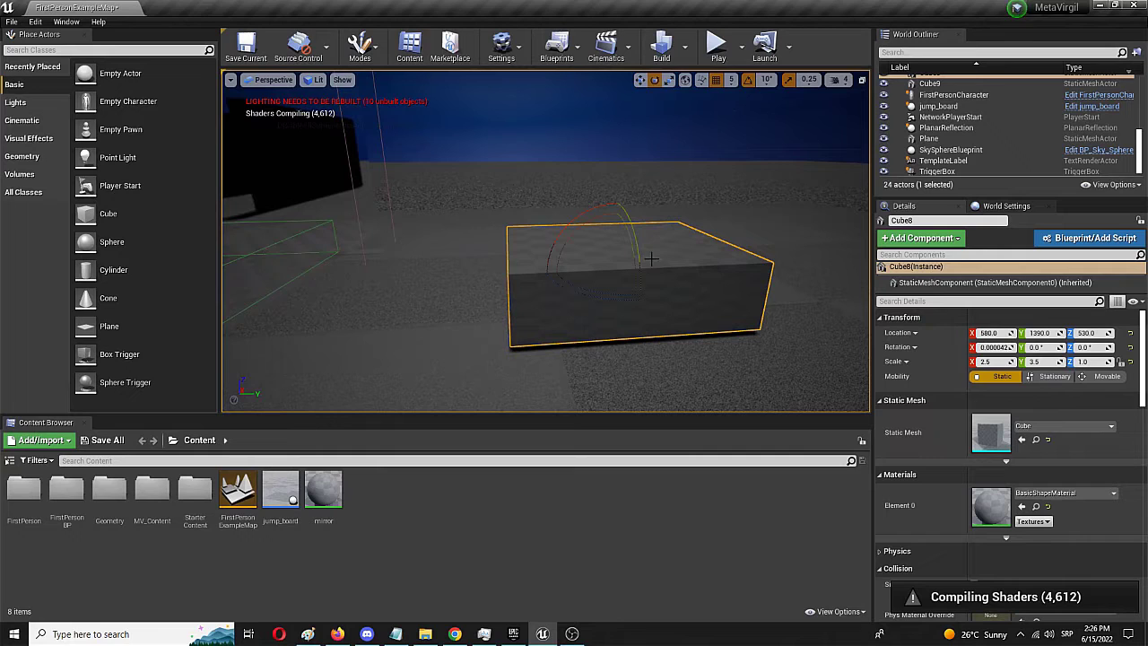
key("r")
left_click_drag(625, 256, 668, 254)
key("w")
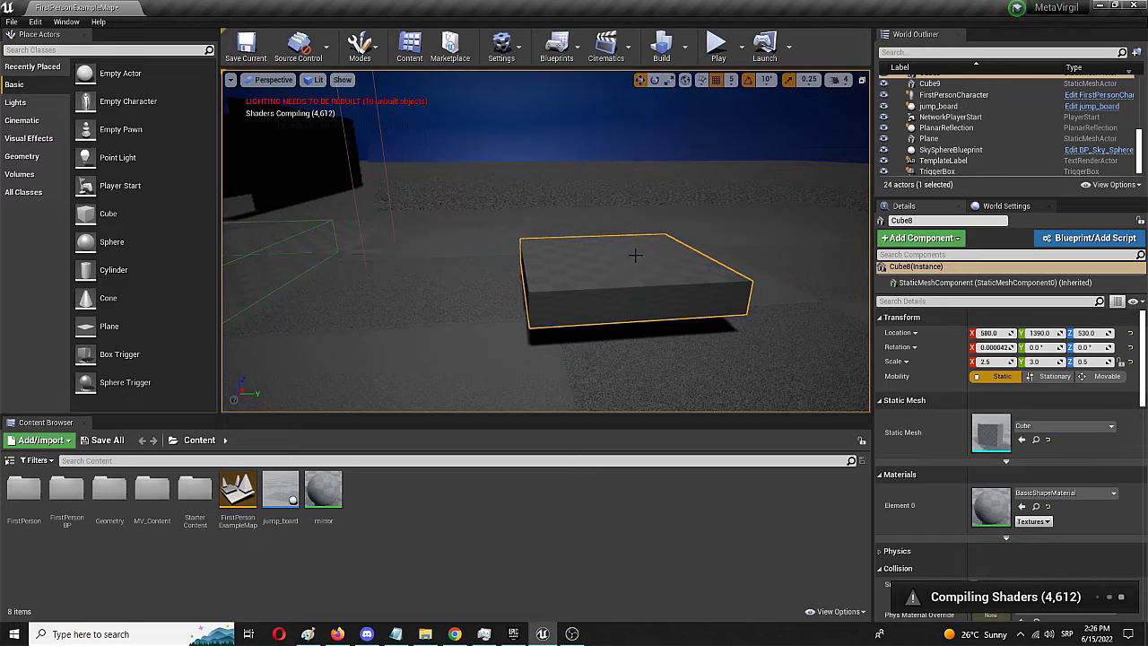
key("e")
key("r")
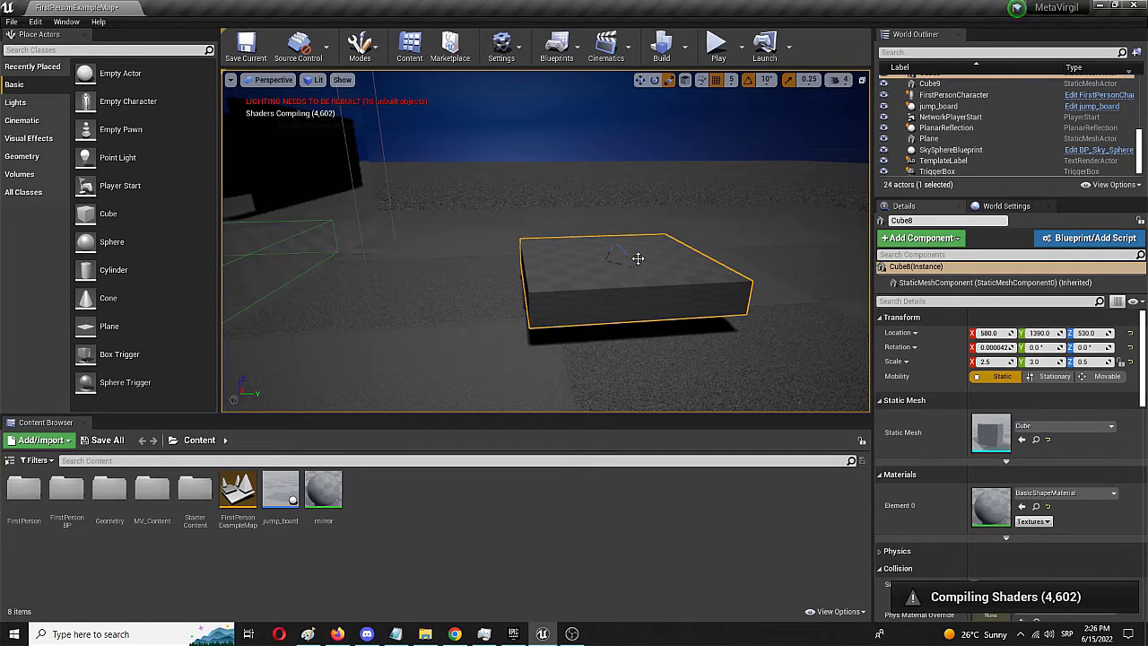
key("w")
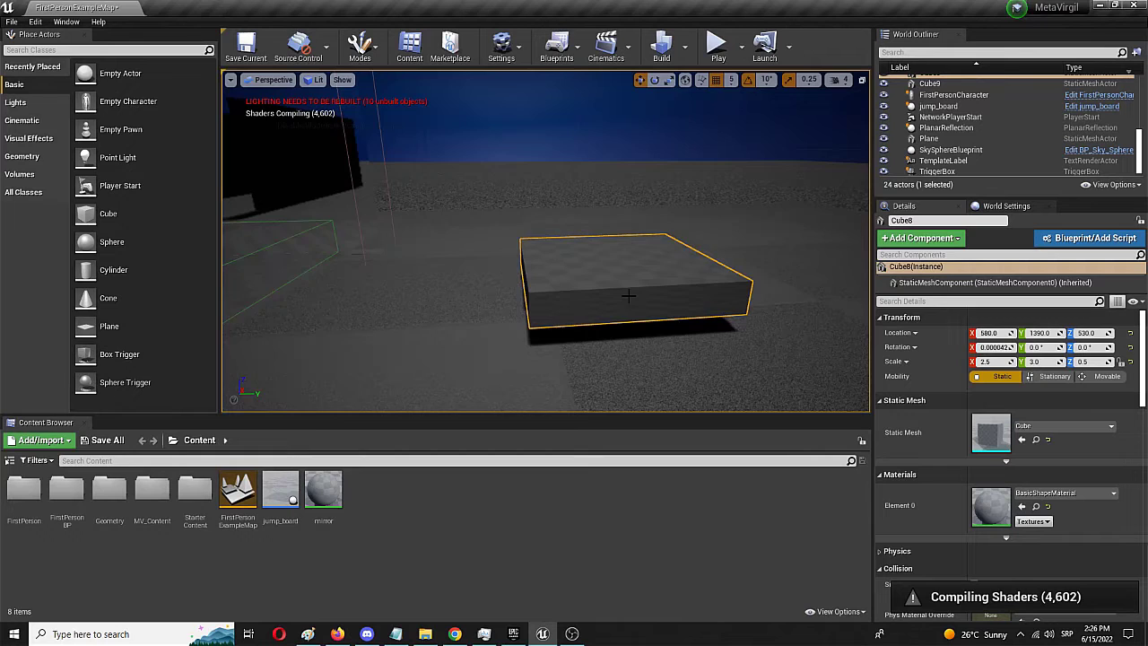
Step: Select the PlanarReflection actor in the level
right_click_drag(628, 296, 599, 270)
right_click_drag(235, 282, 258, 271)
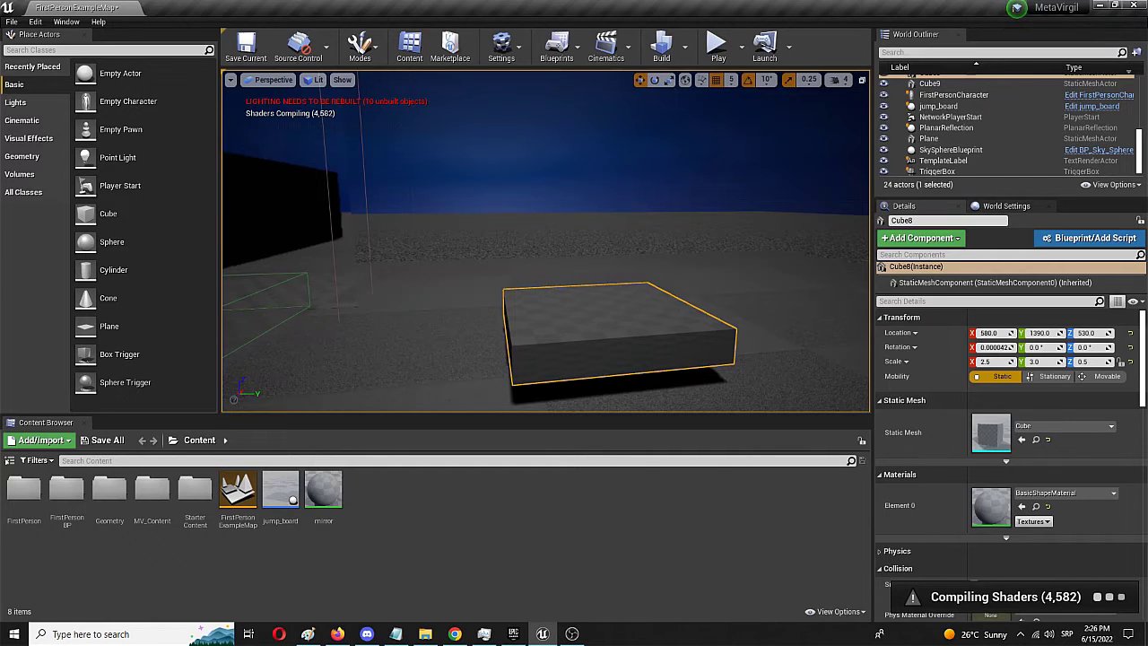
mouse_move(399, 312)
right_mouse_down()
mouse_move(484, 315)
mouse_move(398, 312)
right_mouse_up()
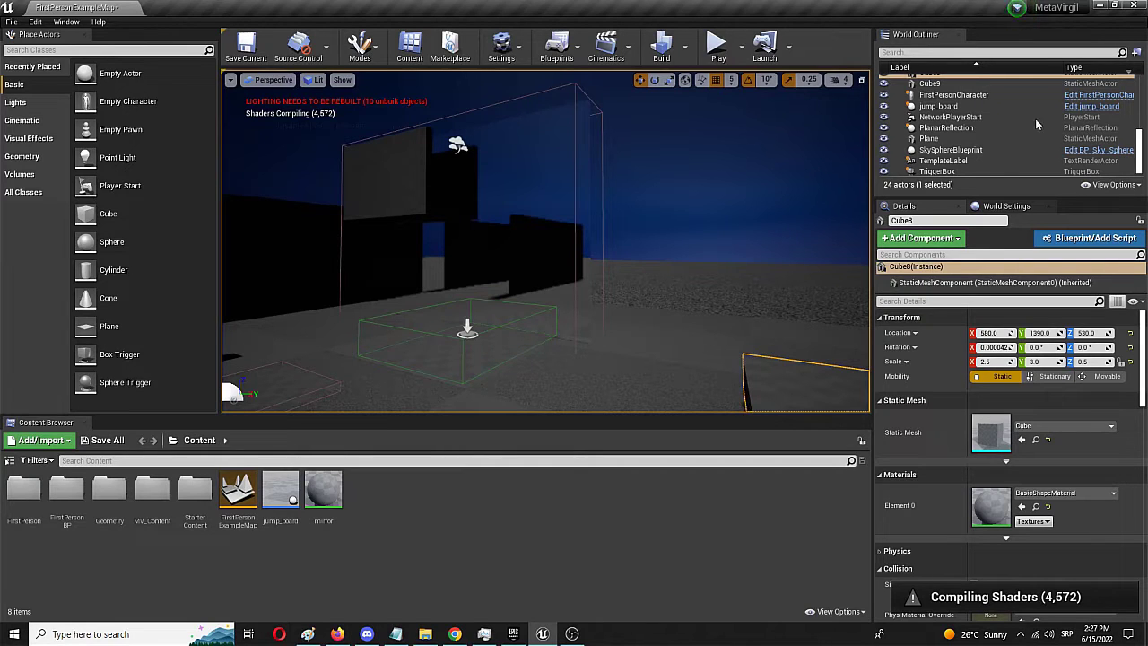
scroll(1040, 121, "down", 1)
left_click(485, 167)
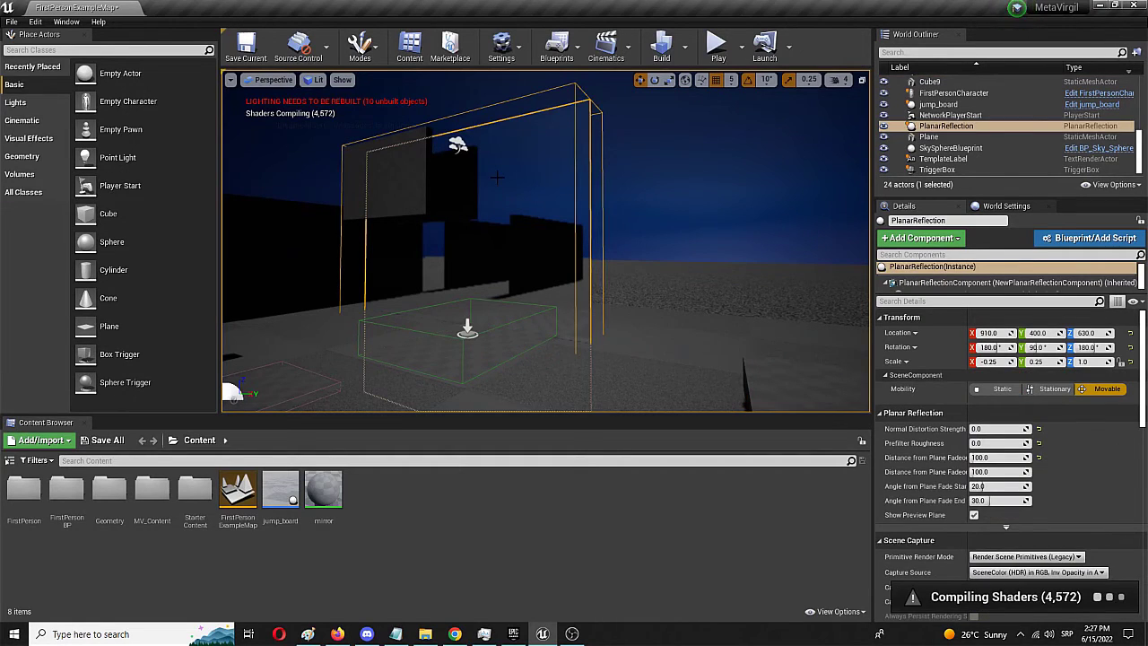
left_click(968, 127)
Step: Examine the Lighting options in the project's Rendering settings, including global clip plane support for planar reflections, and close the settings
left_click(34, 22)
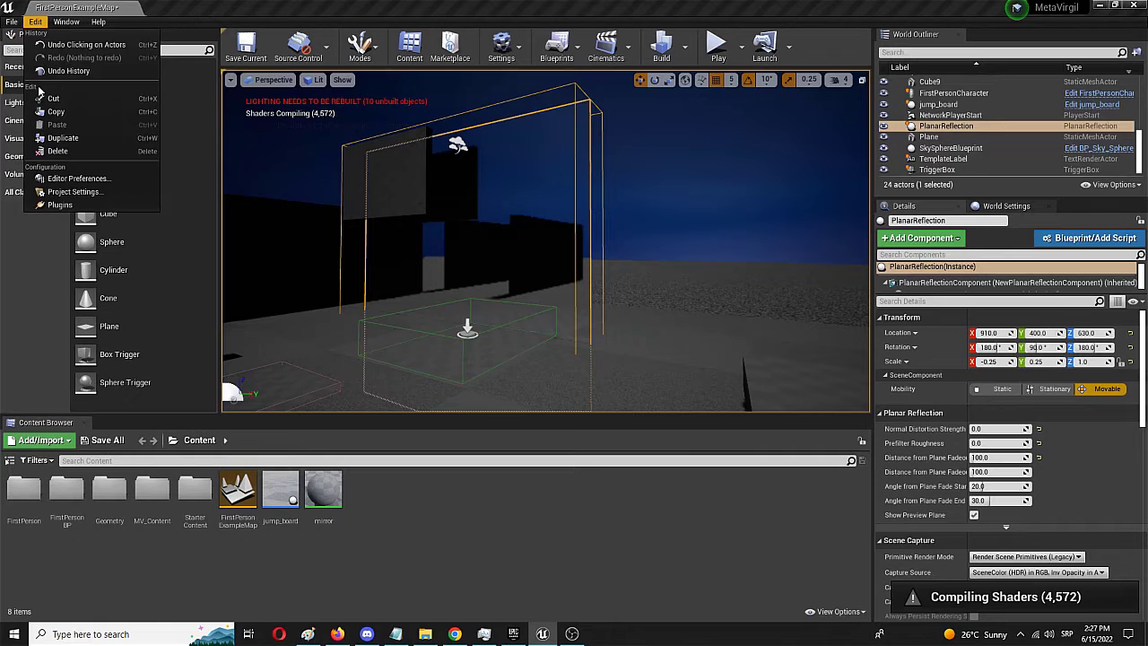
left_click(83, 193)
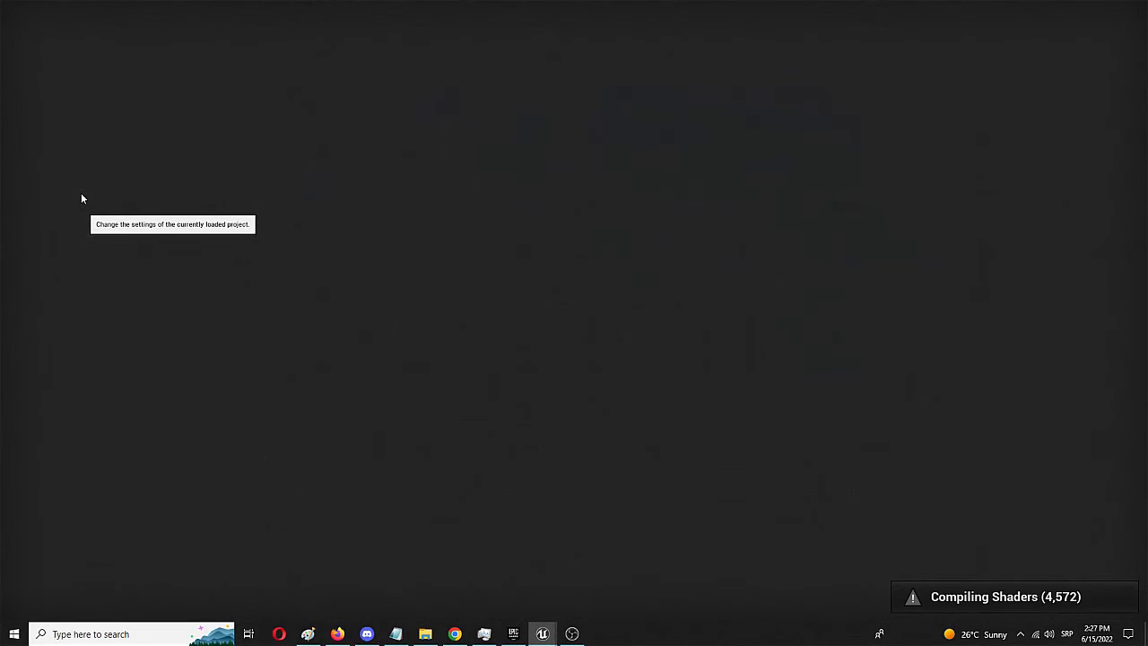
scroll(89, 360, "down", 2)
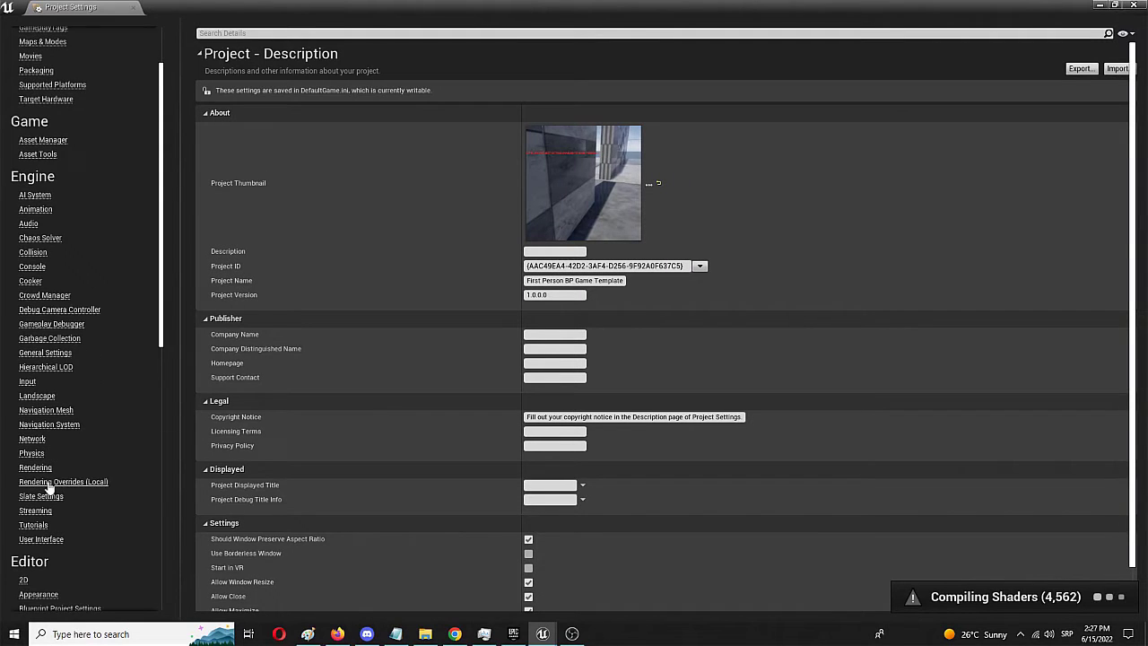
left_click(34, 468)
scroll(486, 359, "down", 5)
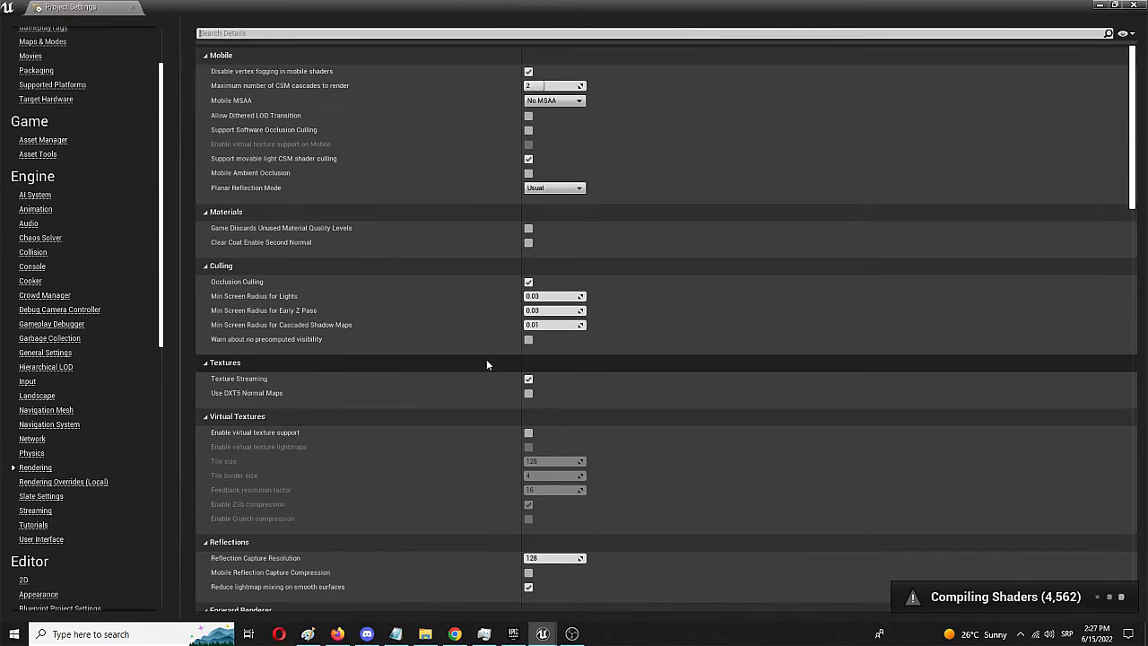
scroll(484, 364, "down", 3)
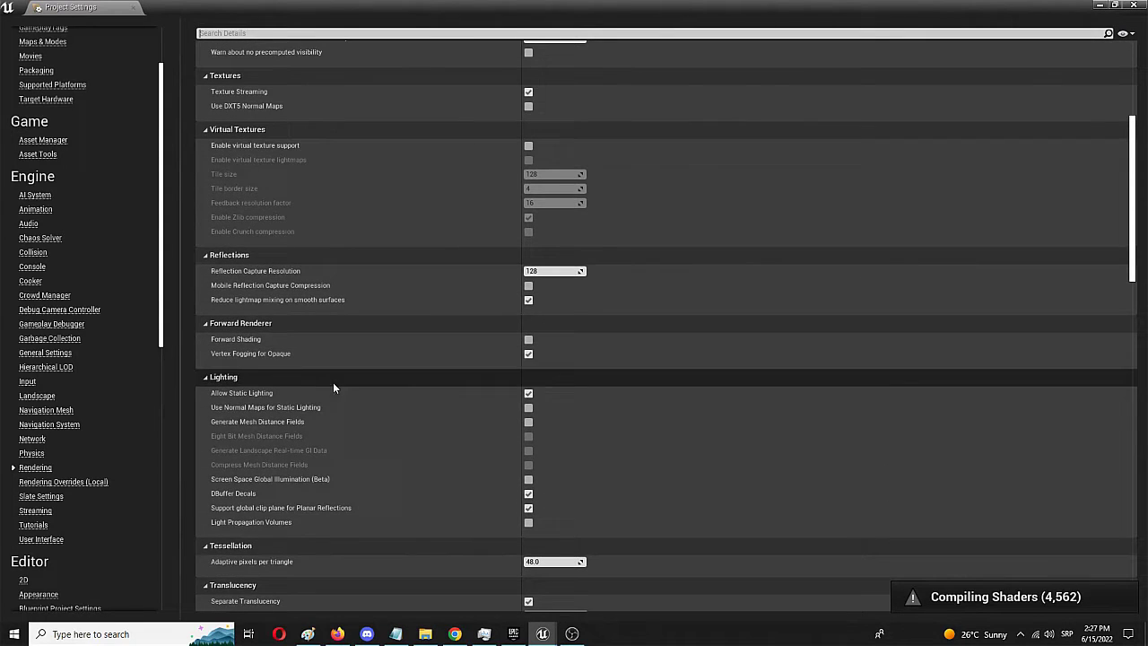
scroll(371, 425, "down", 1)
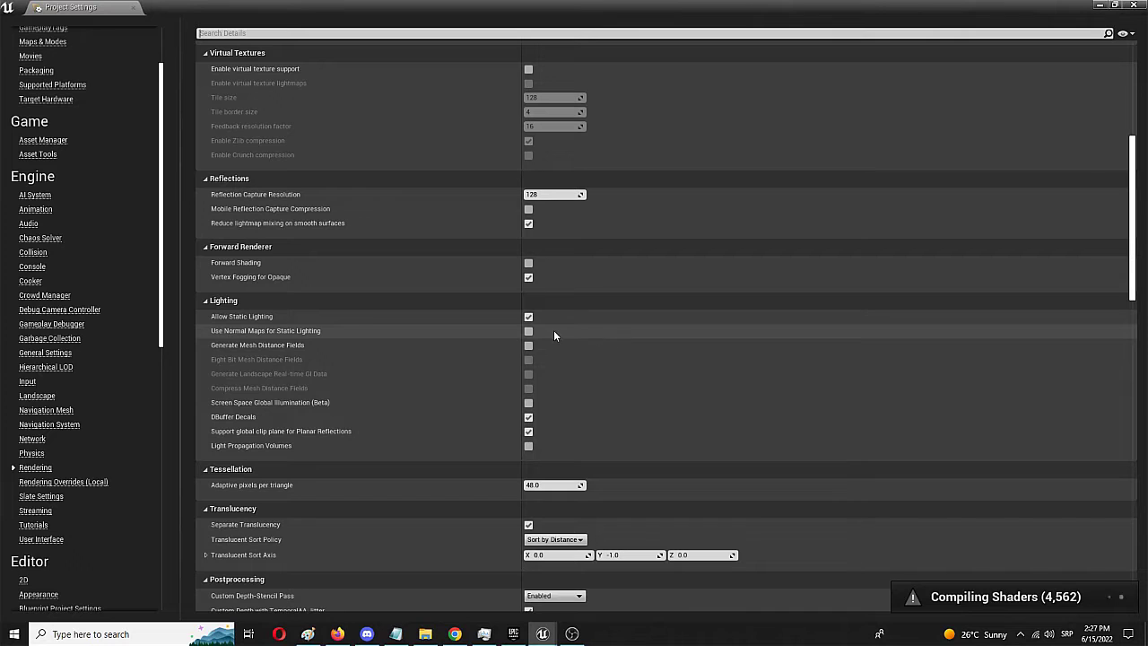
left_click(132, 8)
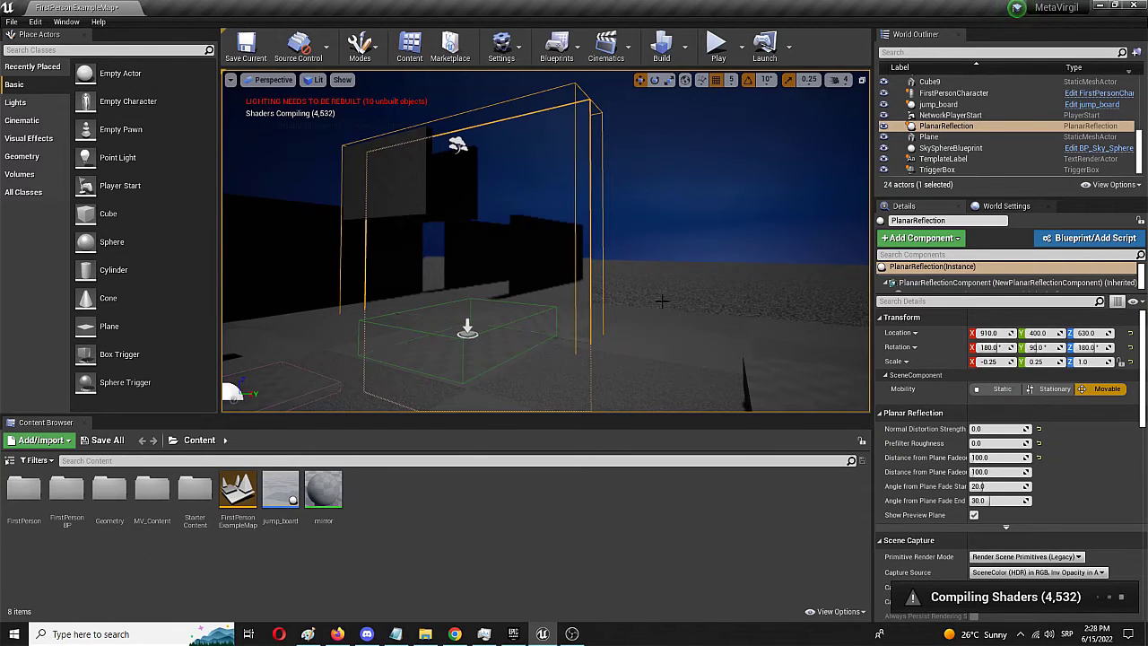
Step: Play-test the level by walking around the walls and the flattened box and firing shots, and end the play session
right_click_drag(662, 302, 603, 296)
left_click(717, 49)
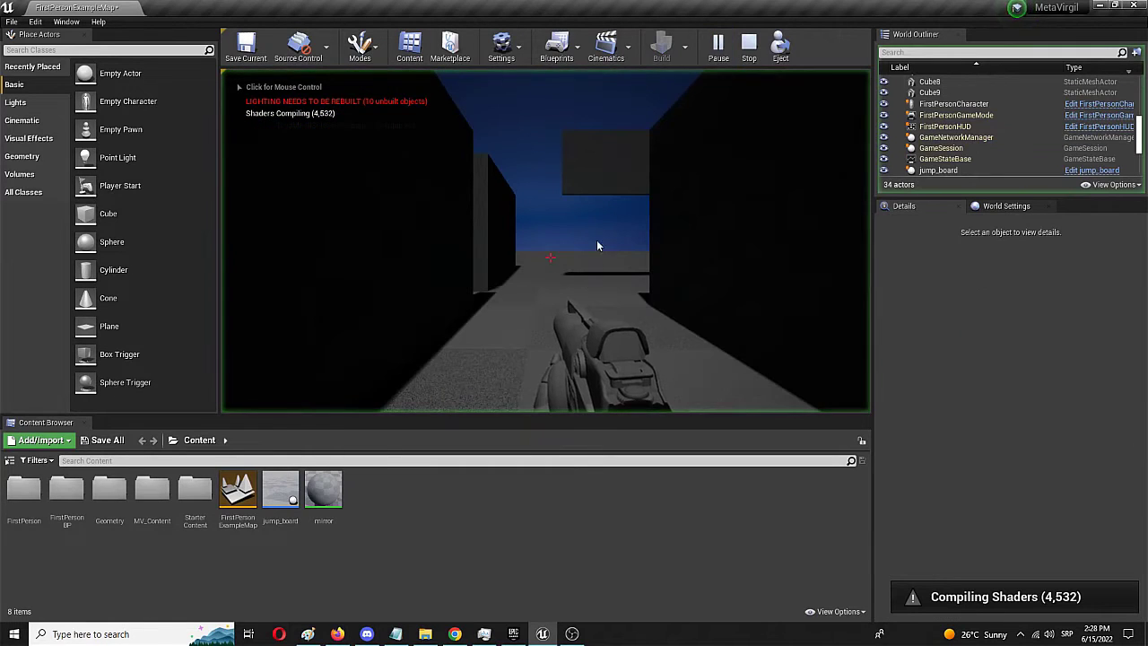
key("w")
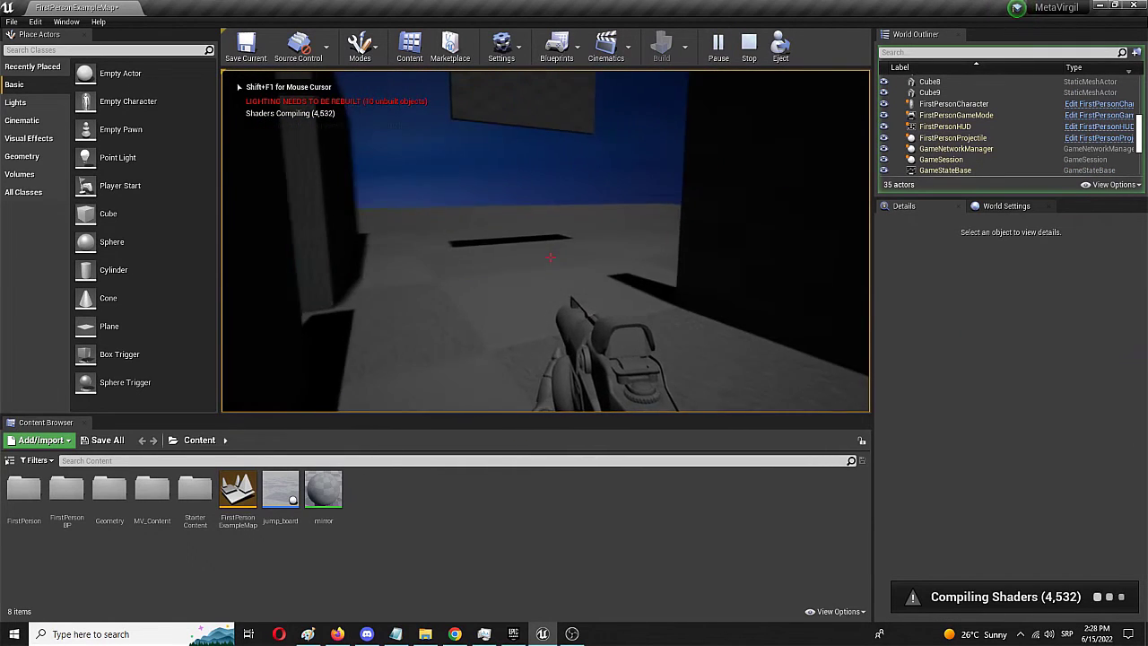
key("w")
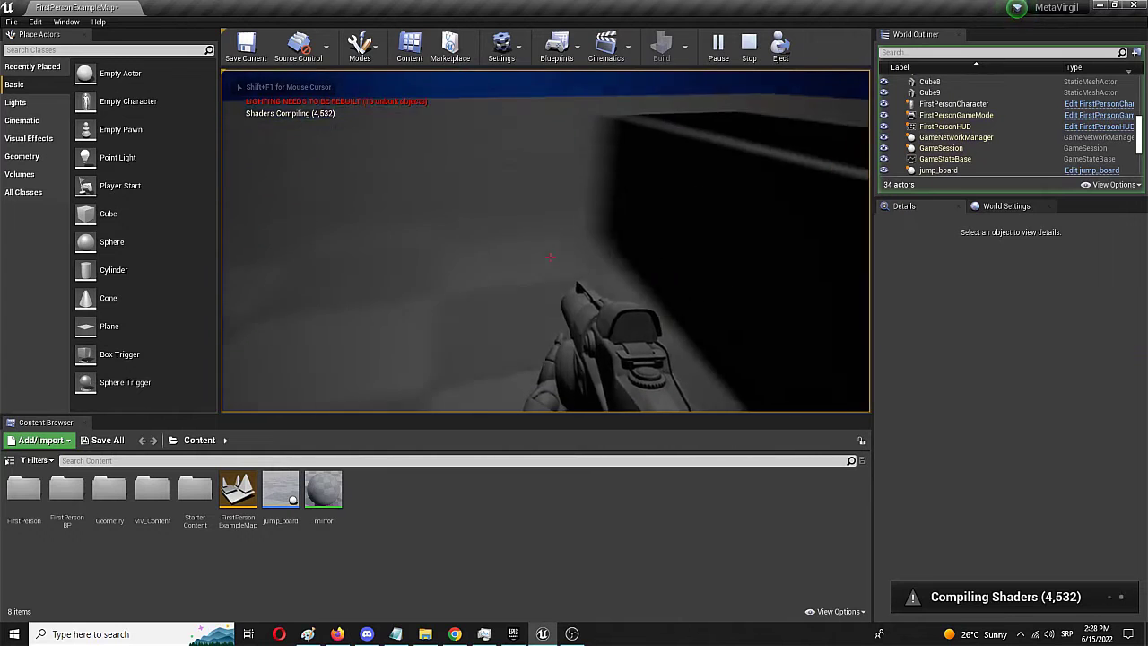
key("s")
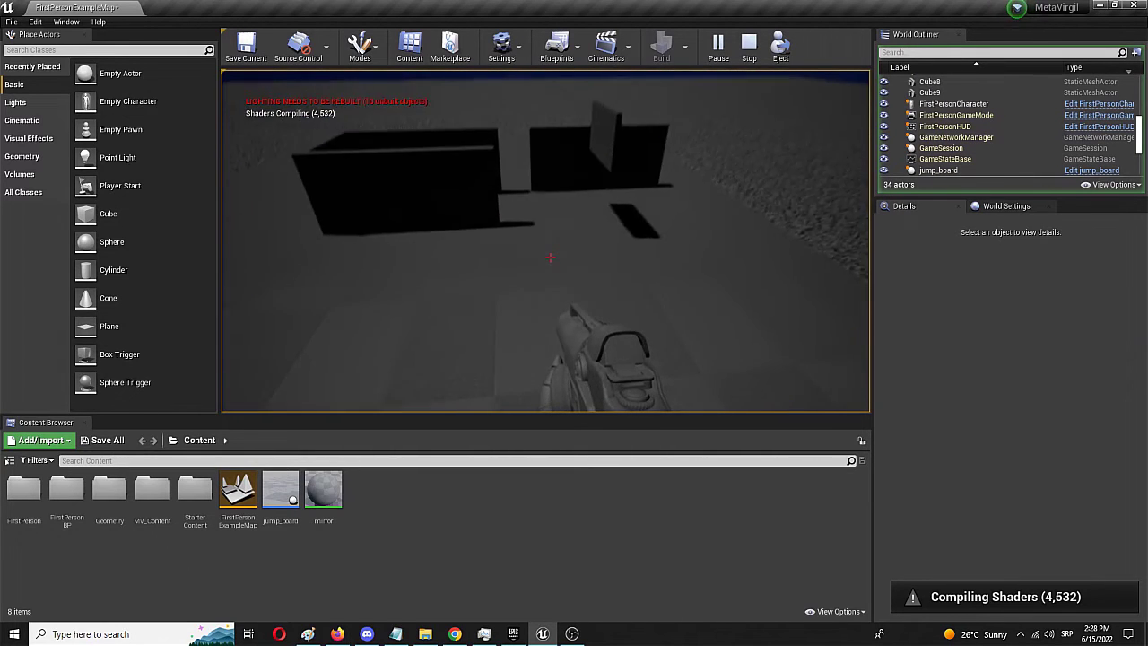
key("w")
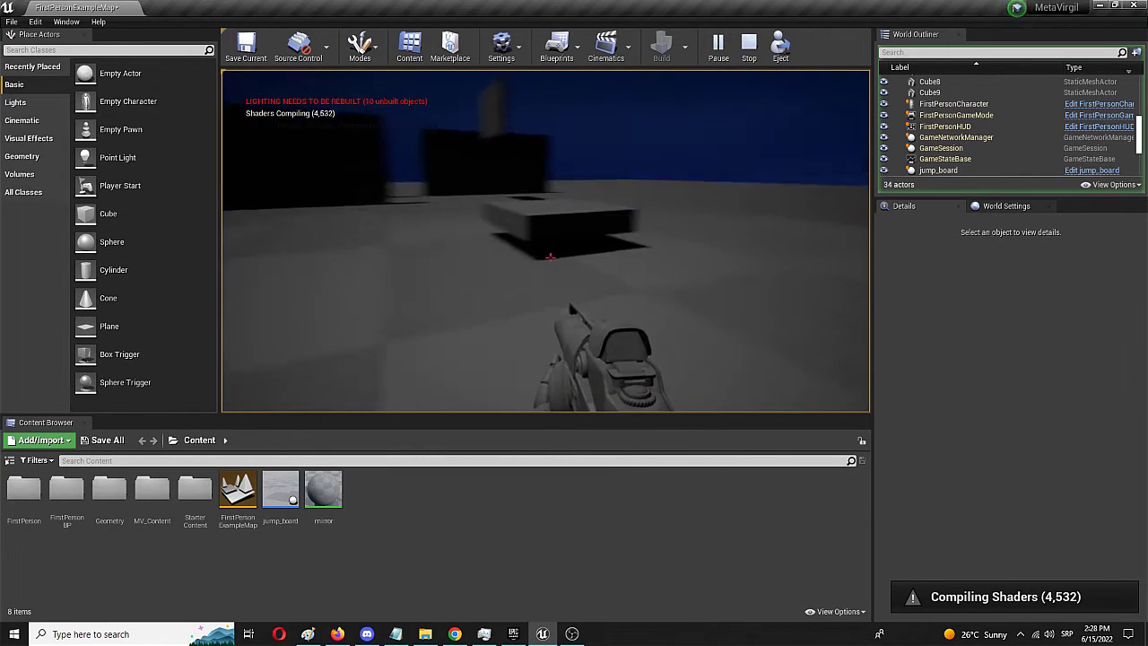
key("w")
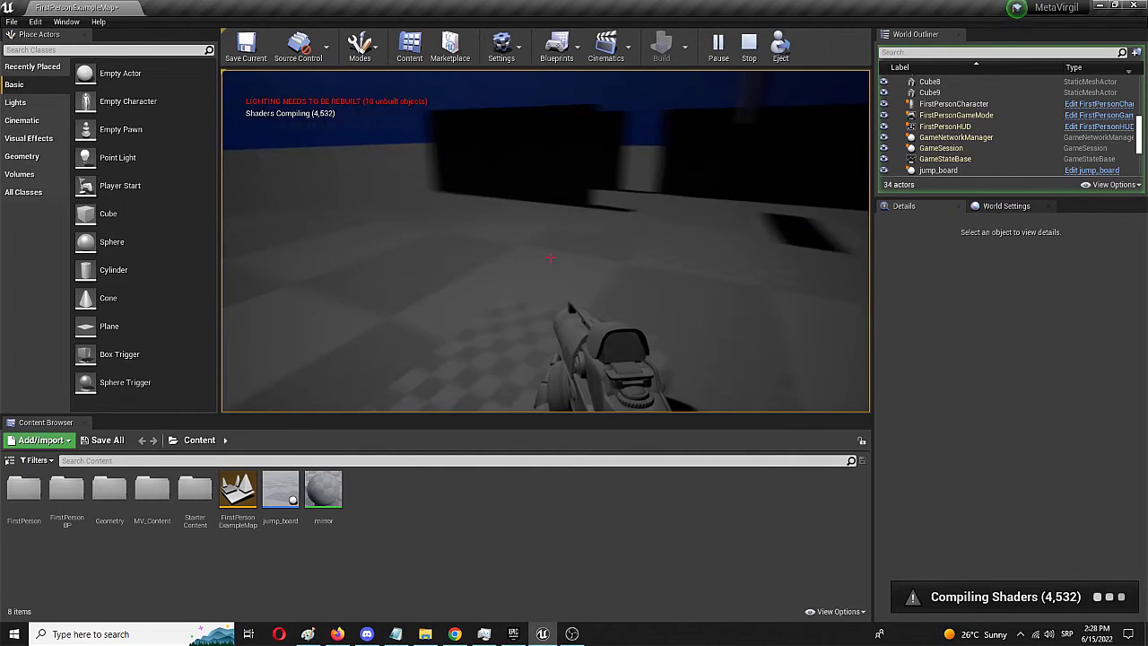
key("w")
left_click(551, 257)
left_click(551, 257)
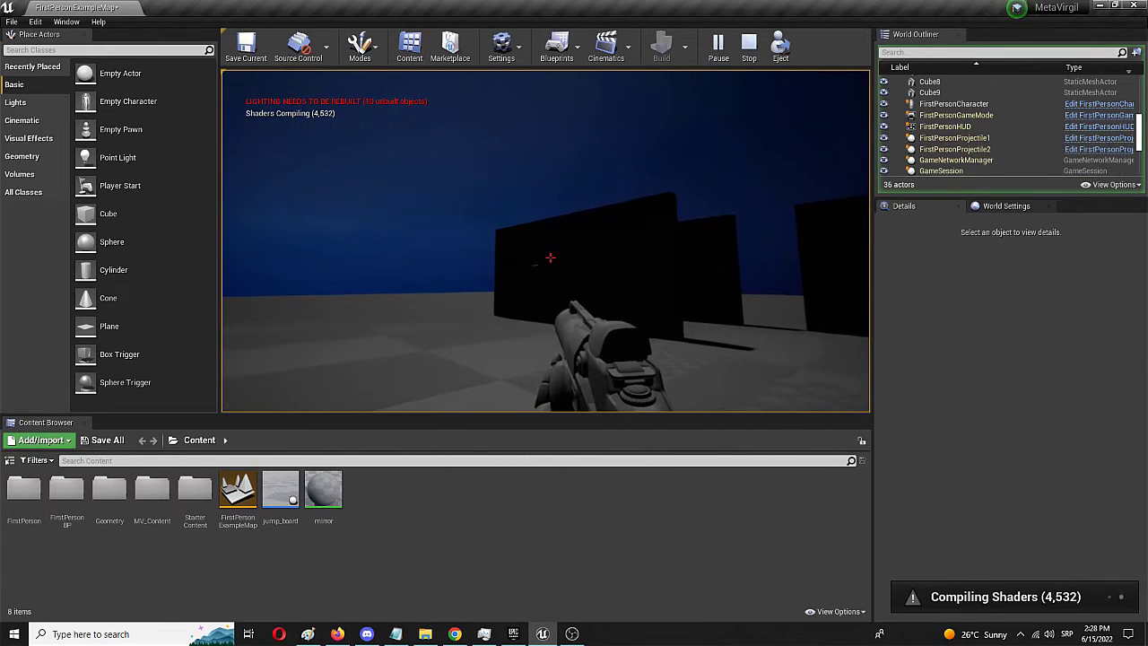
key("w")
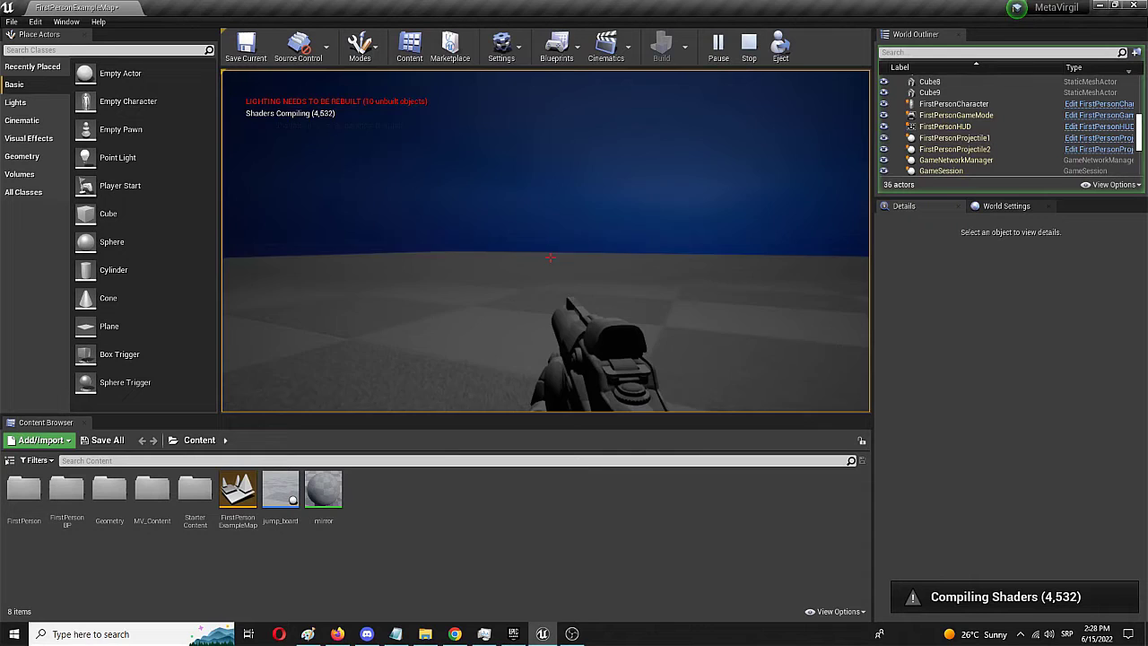
key("w")
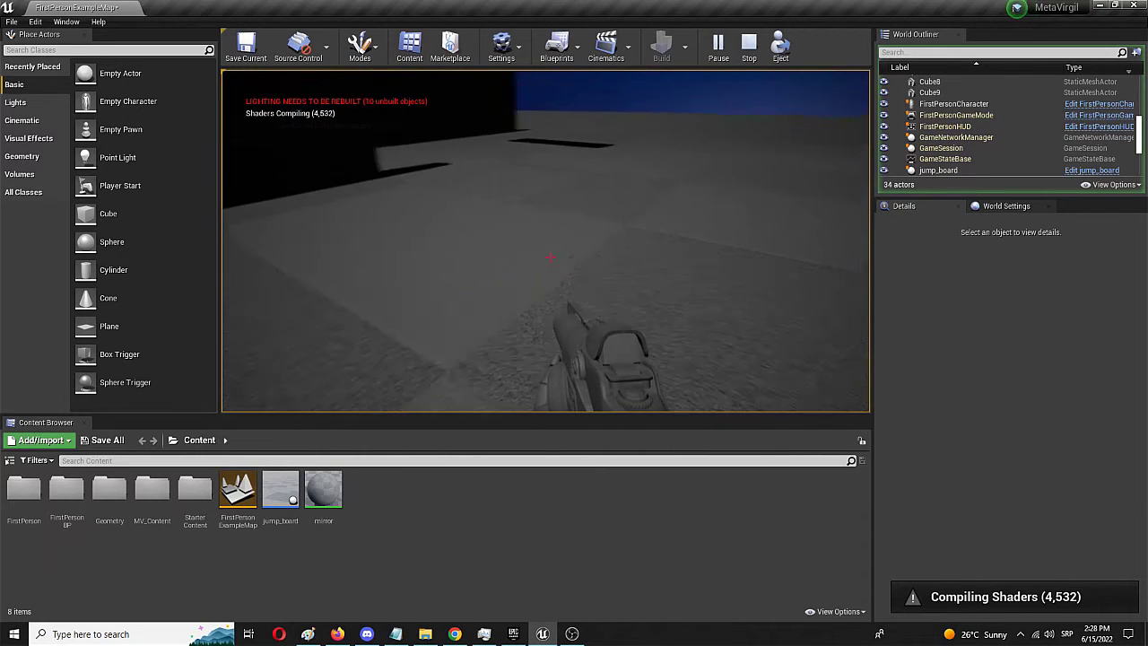
key("w")
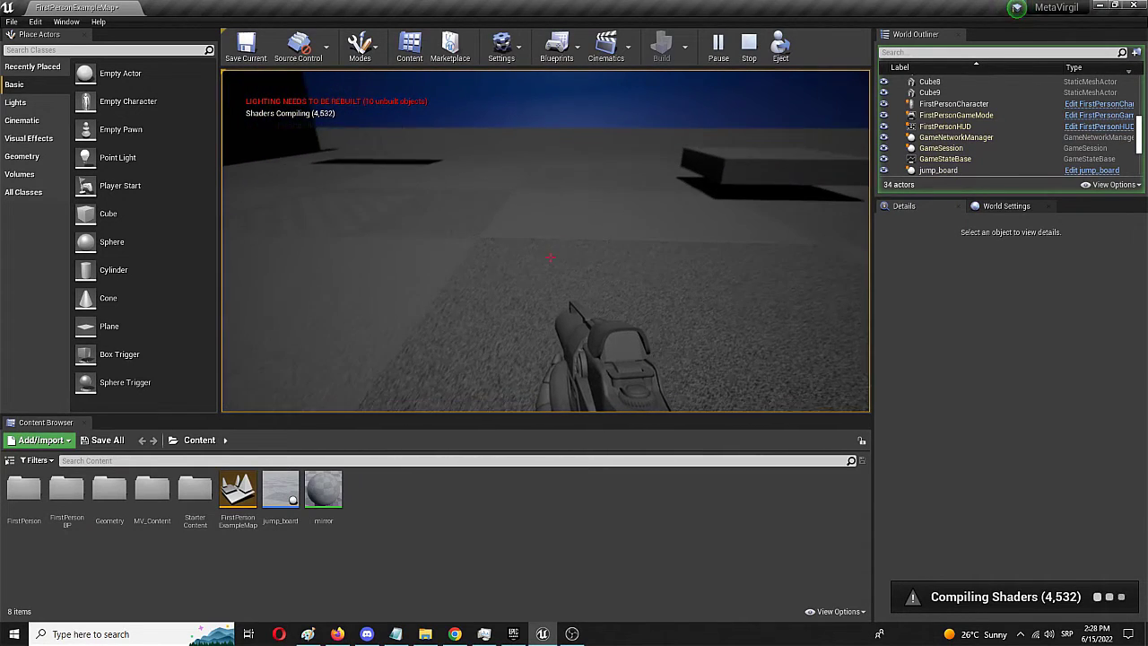
key("Escape")
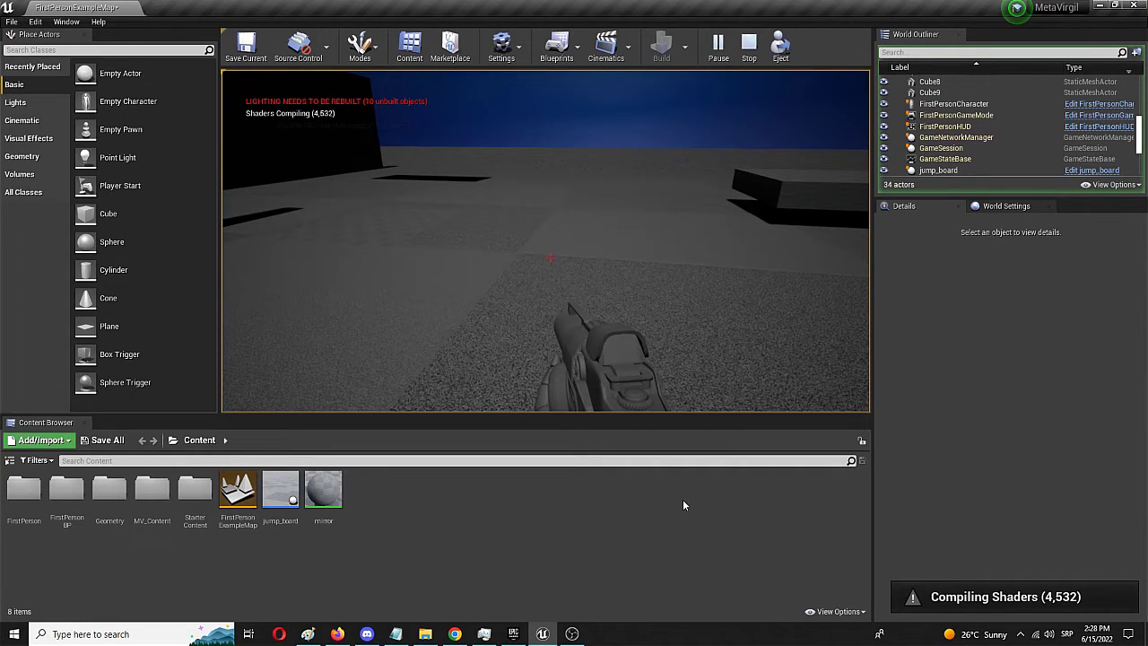
key("Escape")
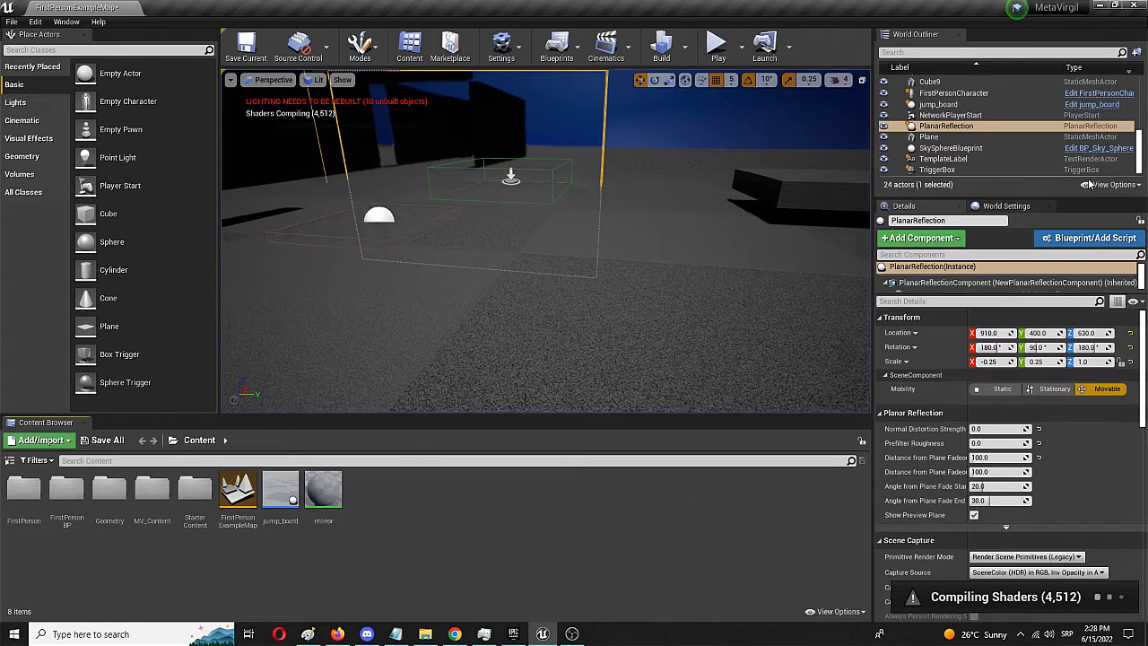
left_click(1030, 131)
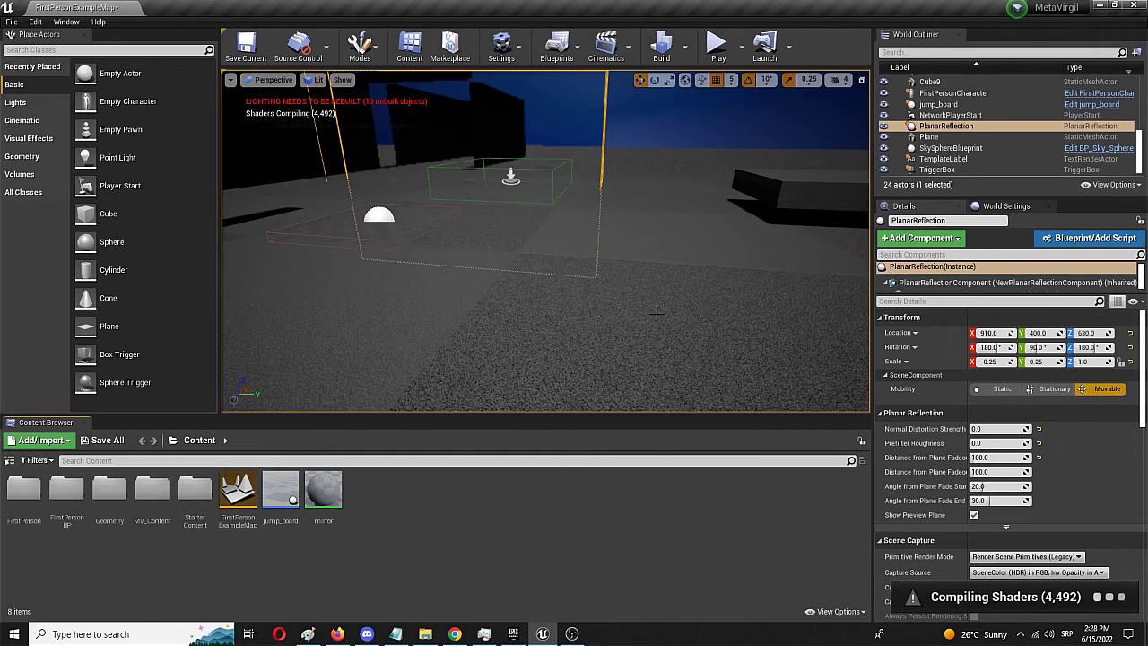
mouse_move(633, 328)
right_mouse_down()
mouse_move(633, 296)
mouse_move(477, 321)
mouse_move(654, 355)
mouse_move(641, 322)
mouse_move(622, 321)
right_mouse_up()
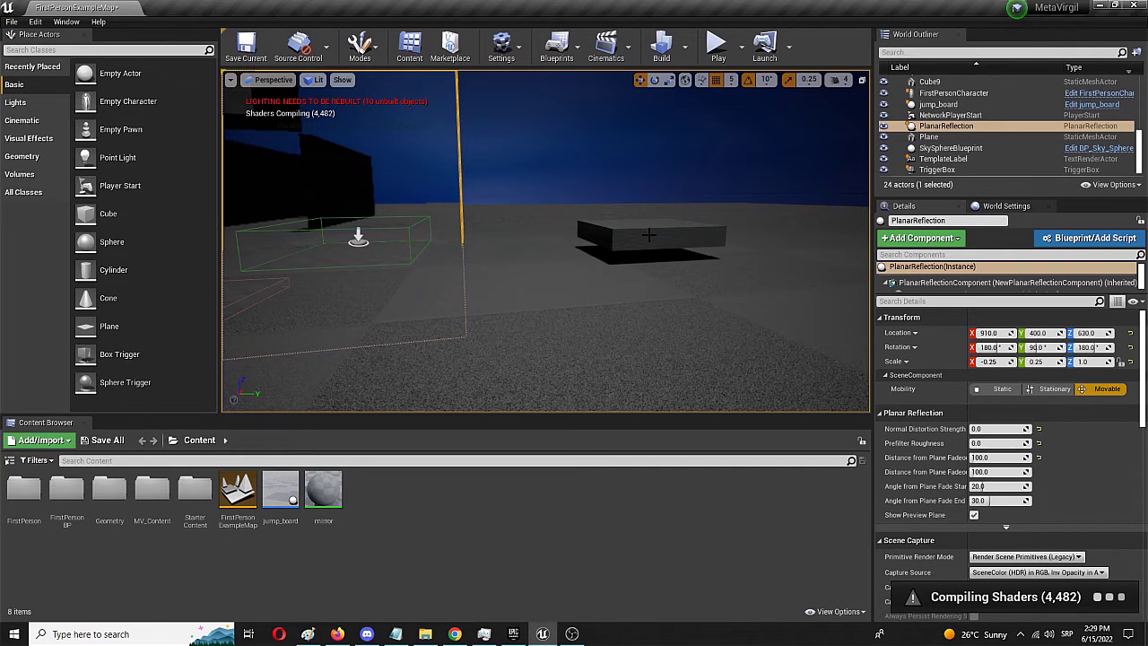
scroll(687, 274, "down", 4)
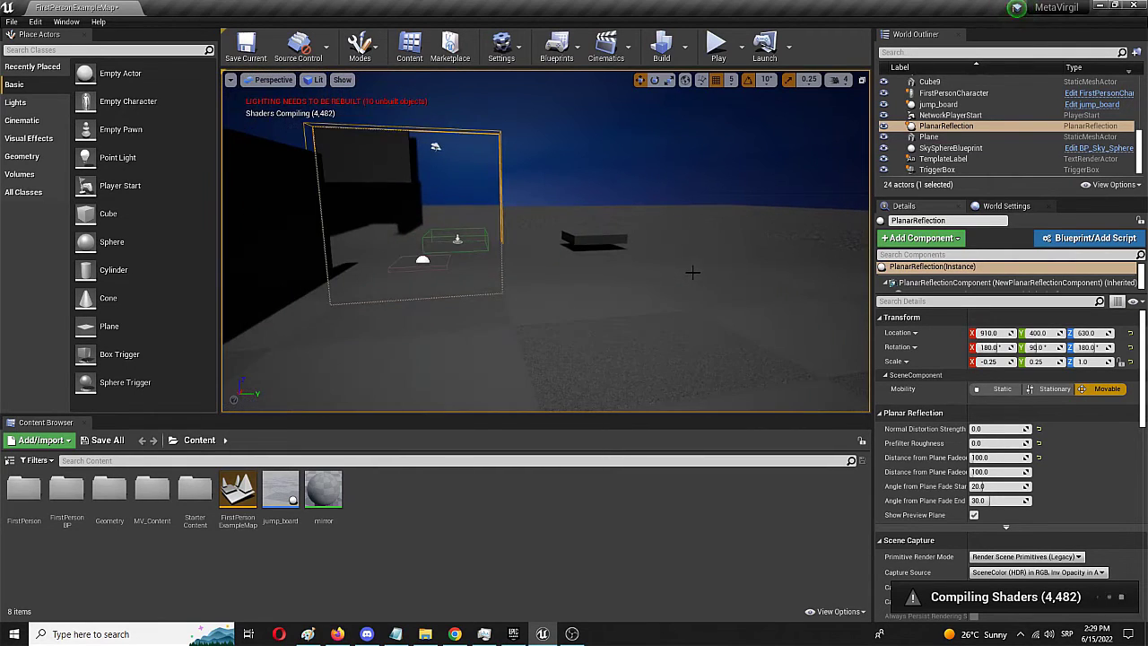
mouse_move(692, 273)
right_mouse_down()
mouse_move(875, 278)
mouse_move(834, 328)
mouse_move(702, 273)
right_mouse_up()
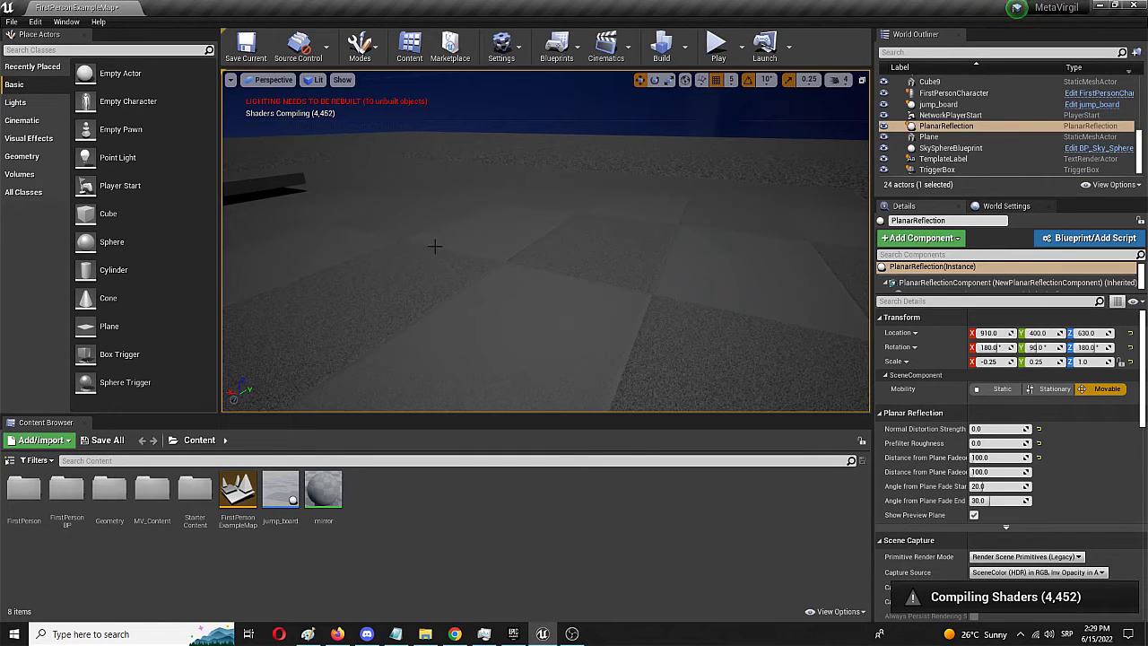
right_click_drag(379, 193, 234, 192)
right_click_drag(328, 199, 383, 182)
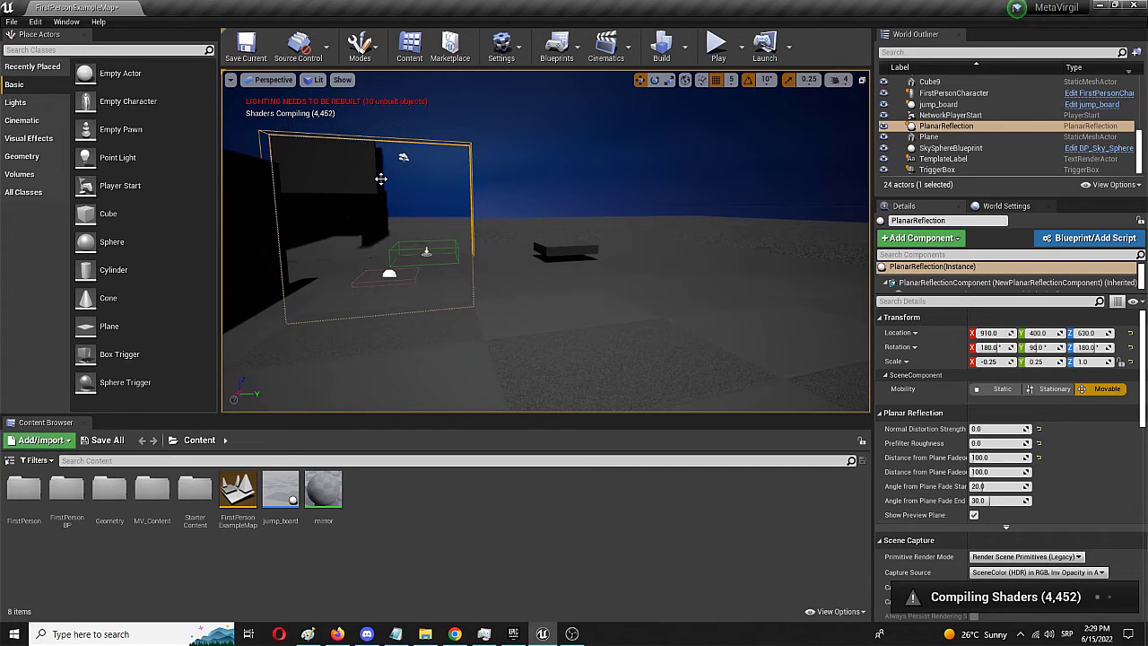